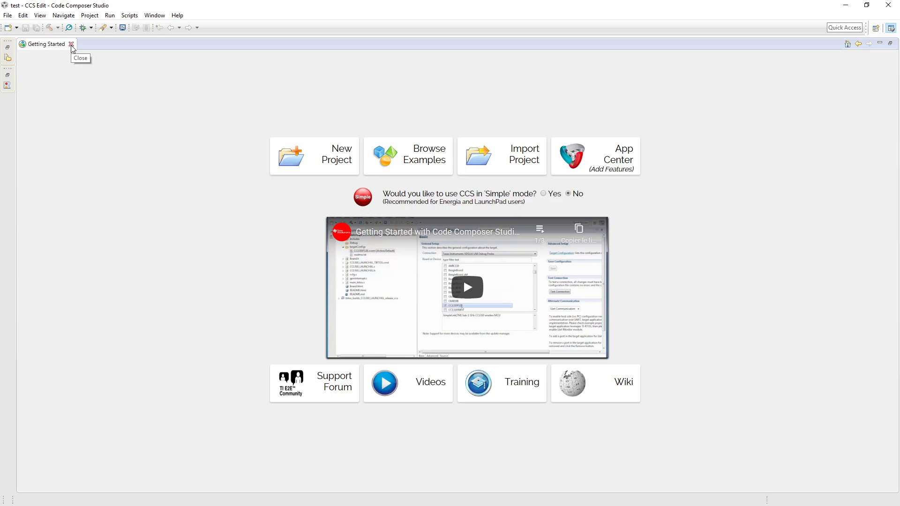
# Close the Getting Started page and dock the Project Explorer as a narrow pane beside the editor area.
pyautogui.click(71, 44)
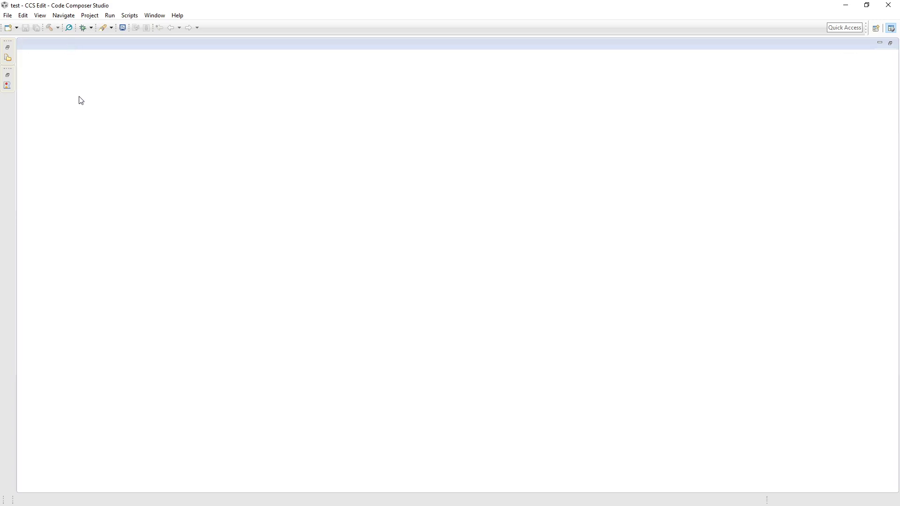
pyautogui.click(8, 60)
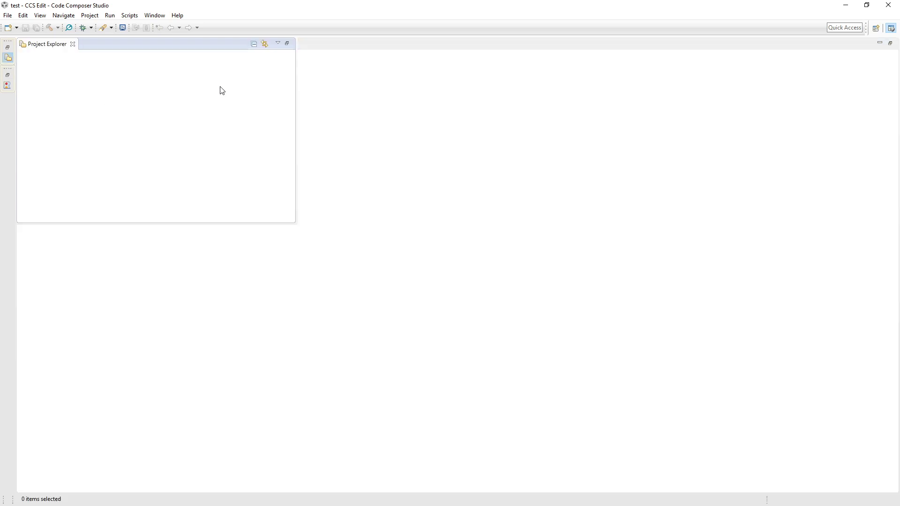
pyautogui.moveTo(182, 44); pyautogui.dragTo(183, 85)
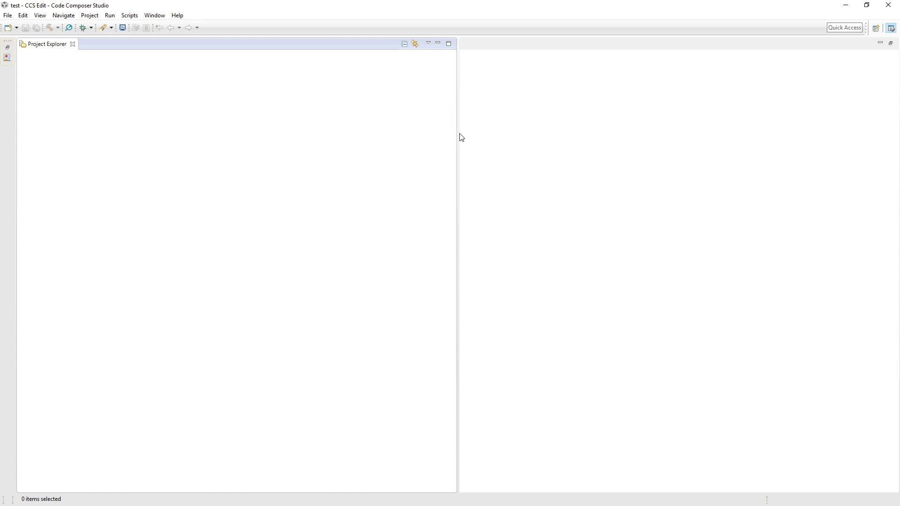
pyautogui.moveTo(458, 135); pyautogui.dragTo(113, 120)
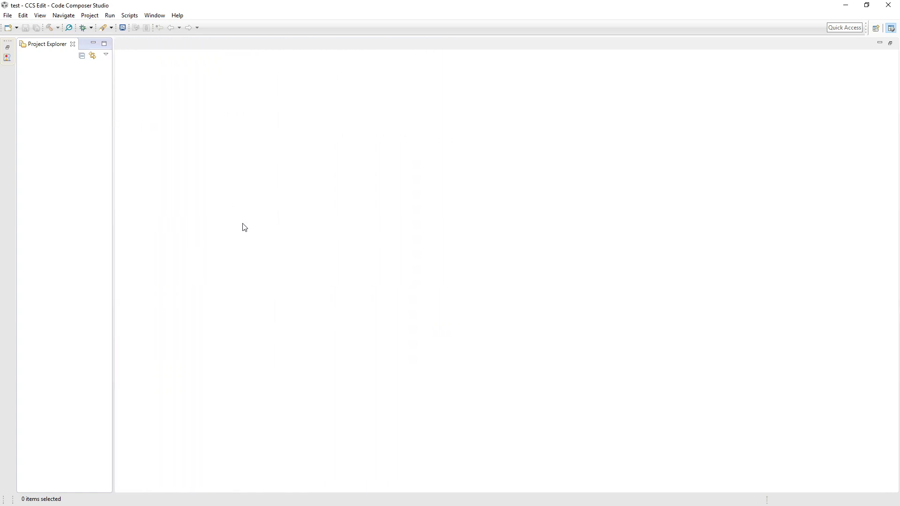
# Restore the Problems view and dock it as a short pane beneath the editor area.
pyautogui.click(8, 58)
pyautogui.moveTo(86, 47); pyautogui.dragTo(452, 396)
pyautogui.moveTo(275, 265); pyautogui.dragTo(286, 384)
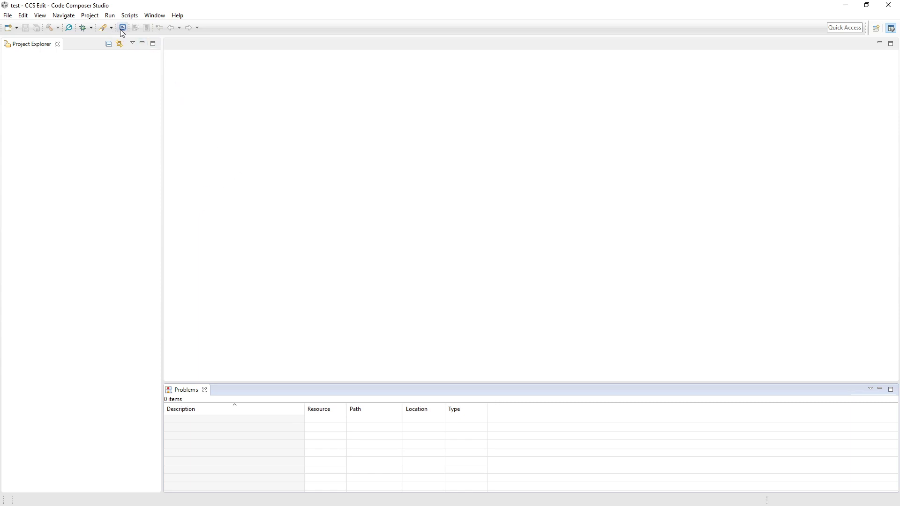
# Show the Console view and dock it in the same pane as the Problems view.
pyautogui.click(153, 17)
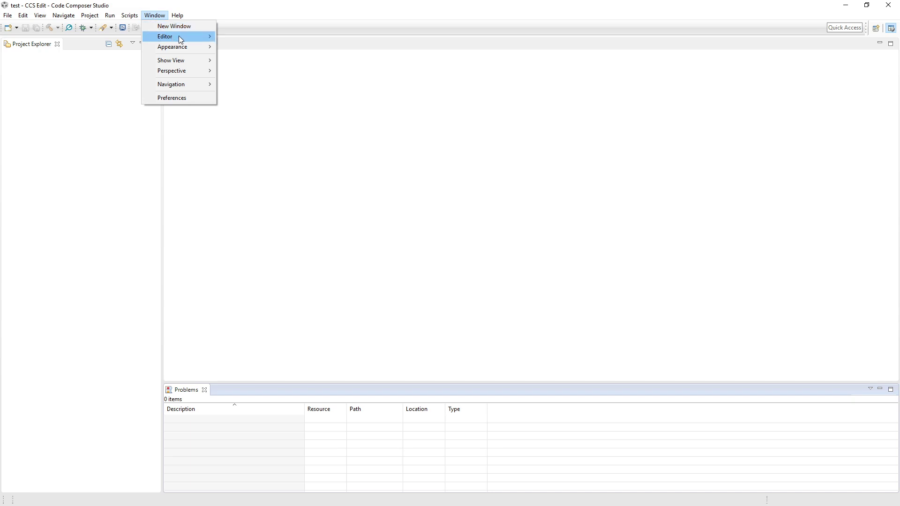
pyautogui.moveTo(193, 60)
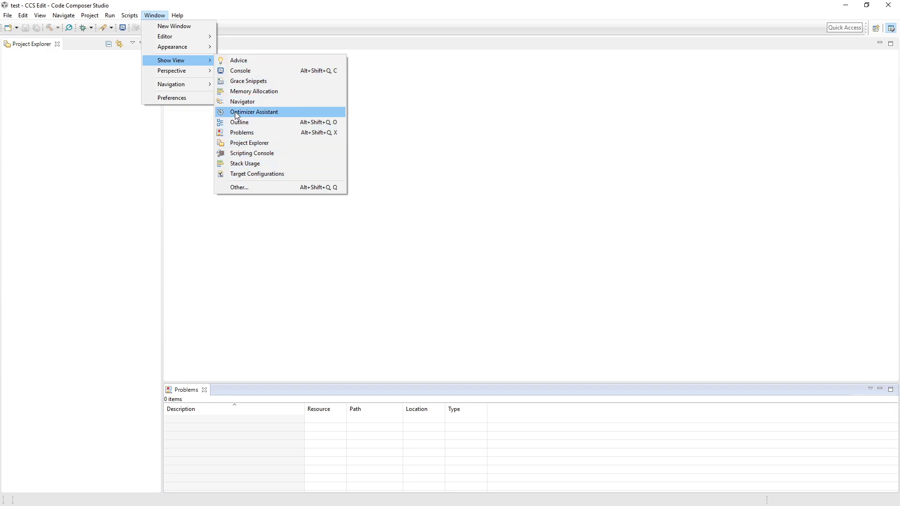
pyautogui.click(233, 71)
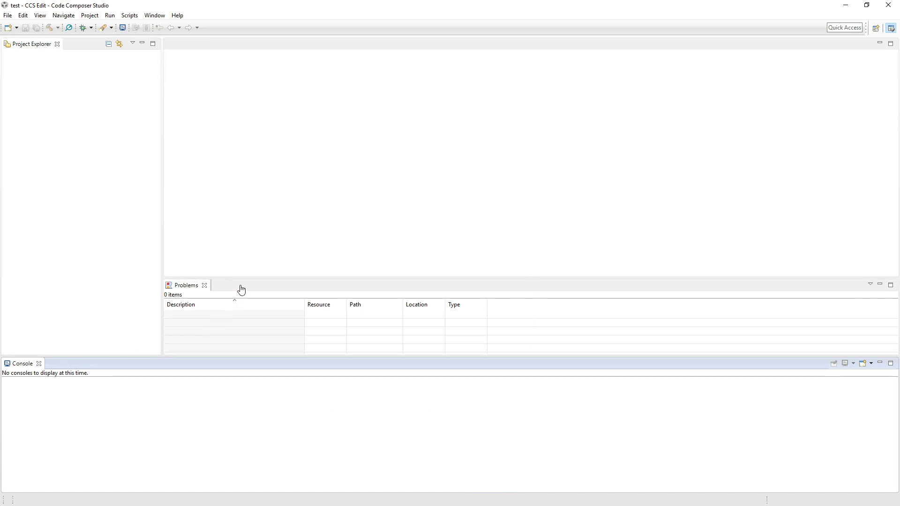
pyautogui.moveTo(242, 290); pyautogui.dragTo(241, 292)
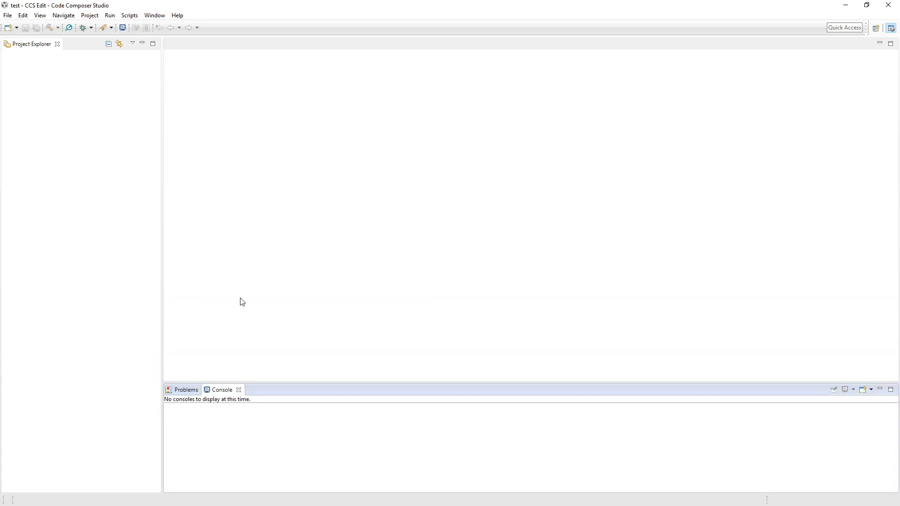
pyautogui.click(189, 394)
pyautogui.click(226, 393)
# Shrink the IDE window and move it aside, then examine the contents of the desktop folder Example_2833xAdcSoc.
pyautogui.click(867, 6)
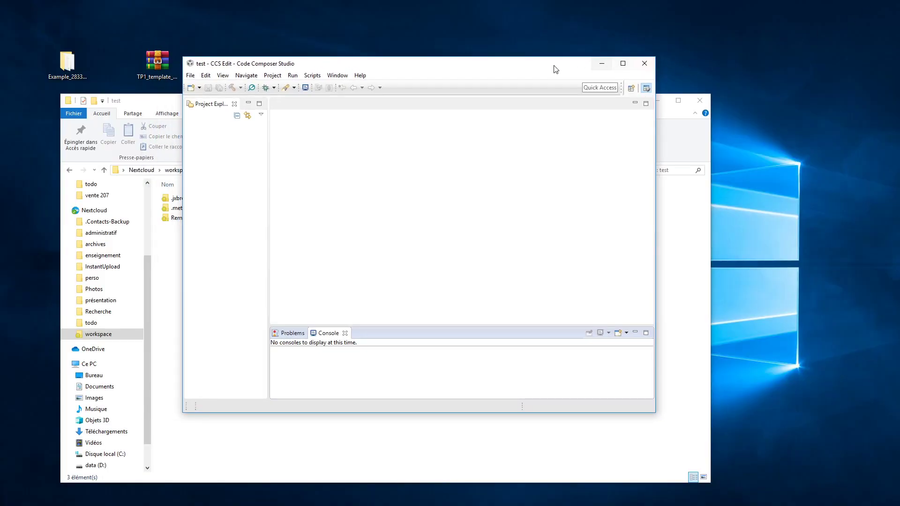
pyautogui.moveTo(519, 69); pyautogui.dragTo(711, 57)
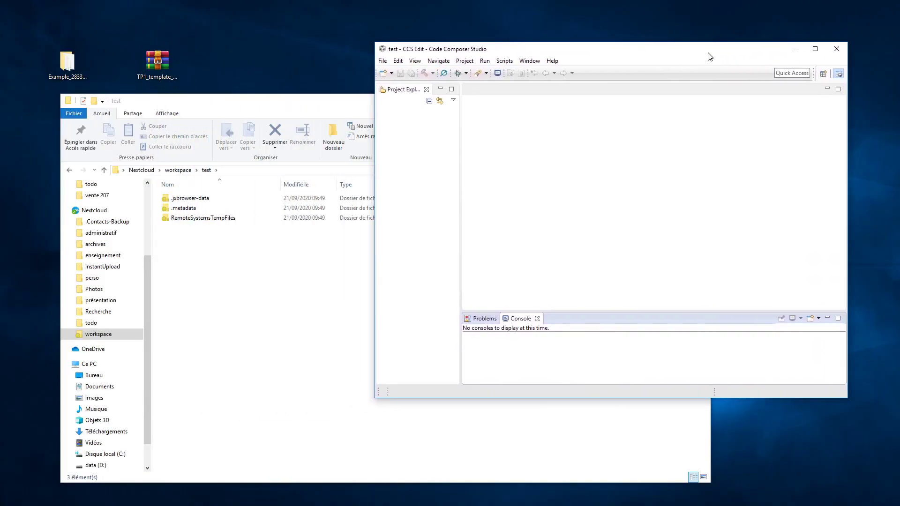
pyautogui.click(151, 64)
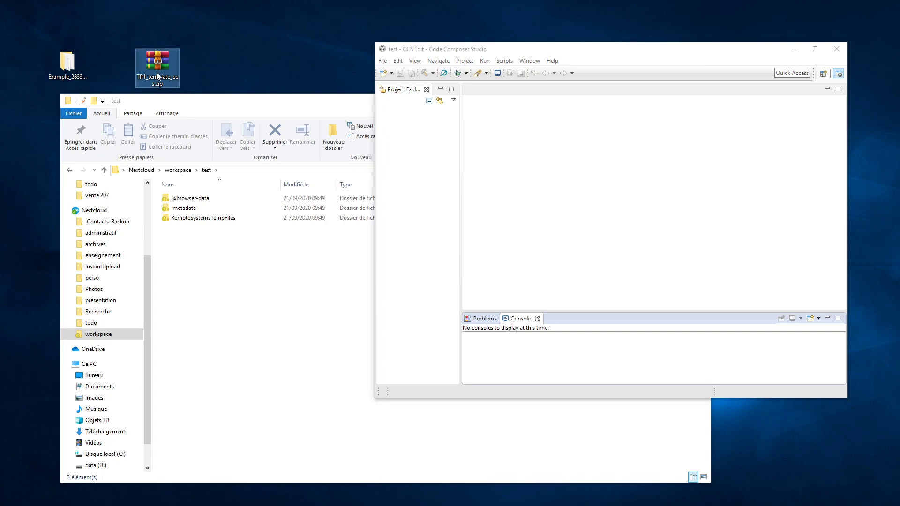
pyautogui.click(55, 74)
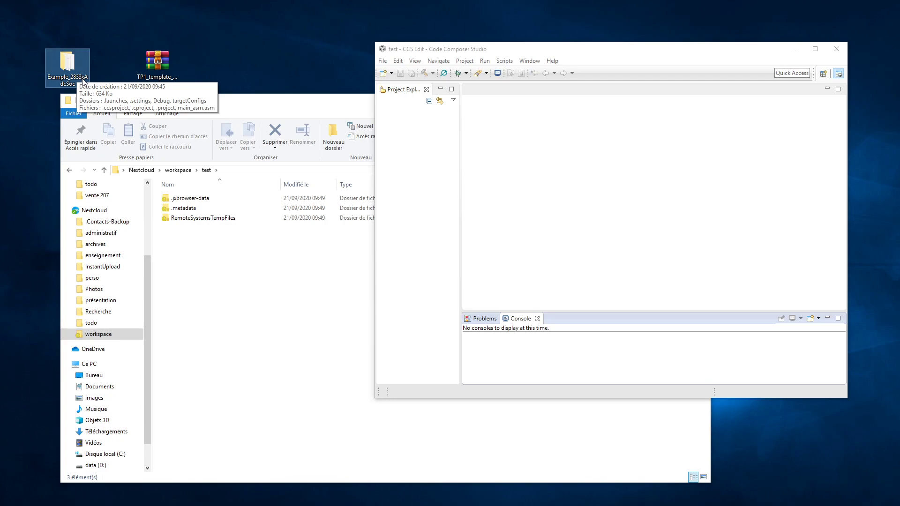
pyautogui.doubleClick(69, 63)
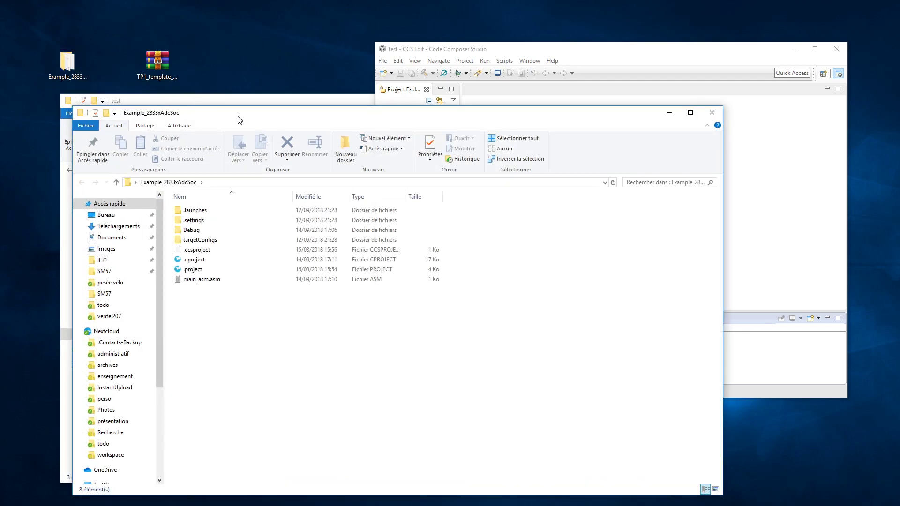
pyautogui.moveTo(239, 120); pyautogui.dragTo(289, 86)
pyautogui.moveTo(295, 306); pyautogui.dragTo(244, 172)
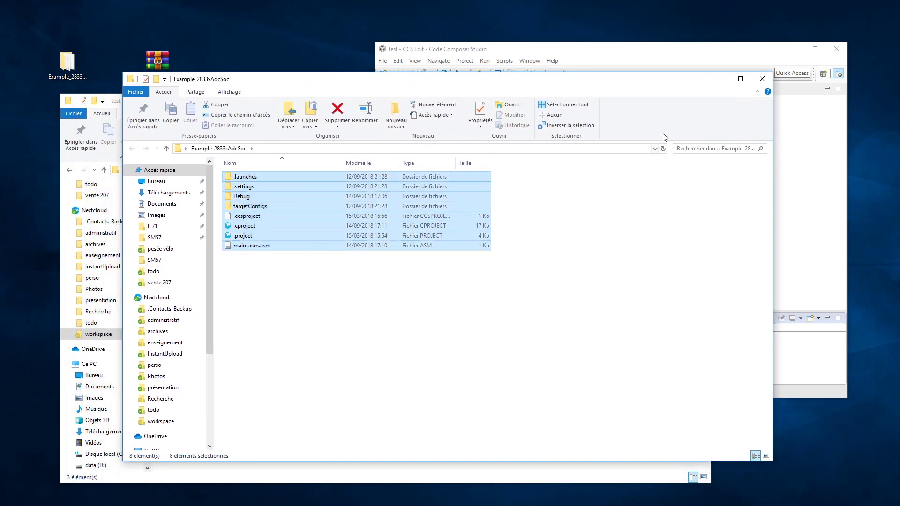
pyautogui.click(762, 79)
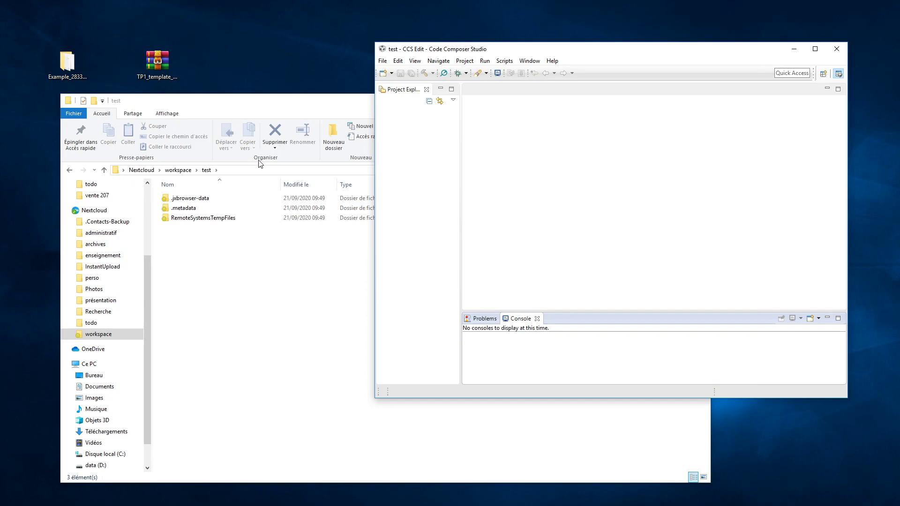
# Examine the contents of the test workspace folder and where it sits within the workspace directory.
pyautogui.click(218, 104)
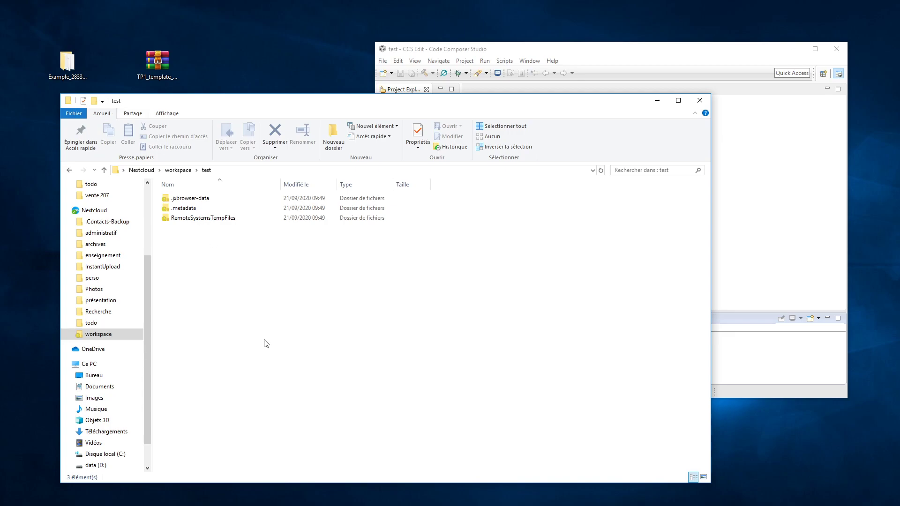
pyautogui.press('BackSpace')
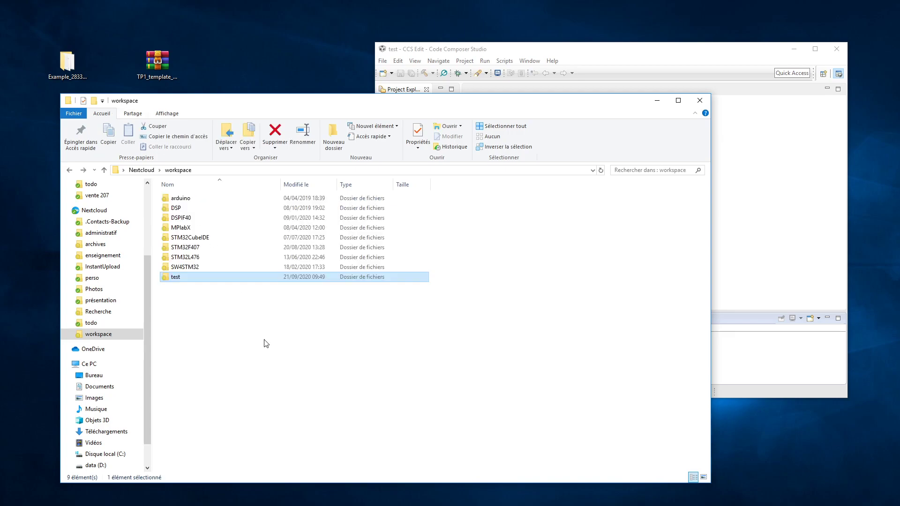
pyautogui.doubleClick(183, 280)
pyautogui.moveTo(223, 263); pyautogui.dragTo(173, 203)
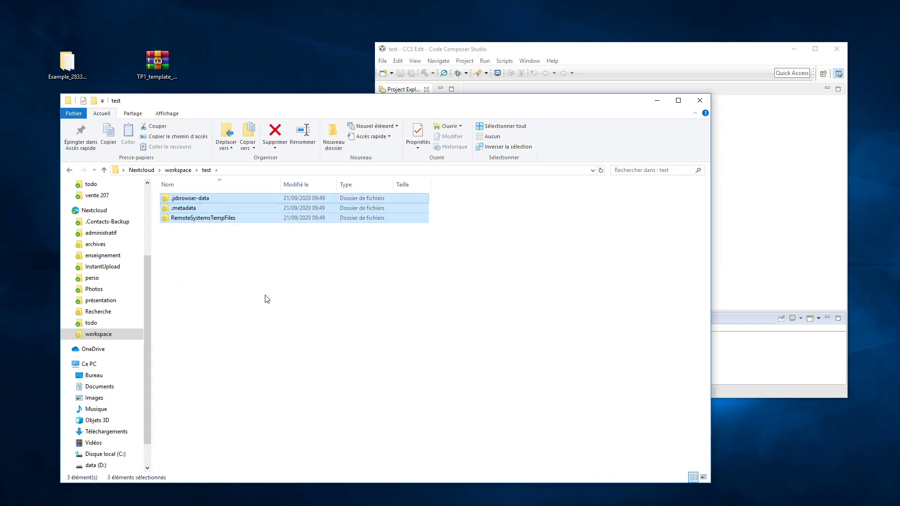
pyautogui.click(390, 291)
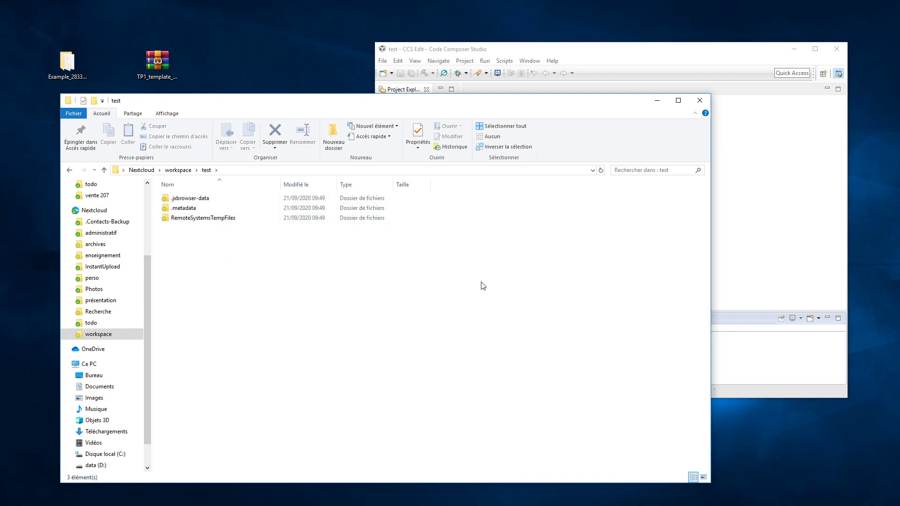
# Close Code Composer Studio and reopen it on the test workspace.
pyautogui.moveTo(669, 54)
pyautogui.mouseDown()
pyautogui.moveTo(675, 76)
pyautogui.moveTo(672, 50)
pyautogui.mouseUp()
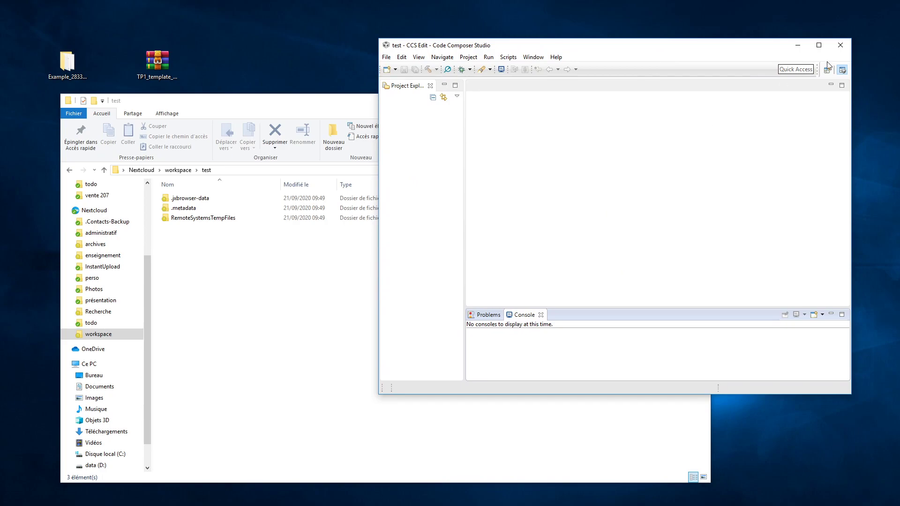
pyautogui.click(840, 46)
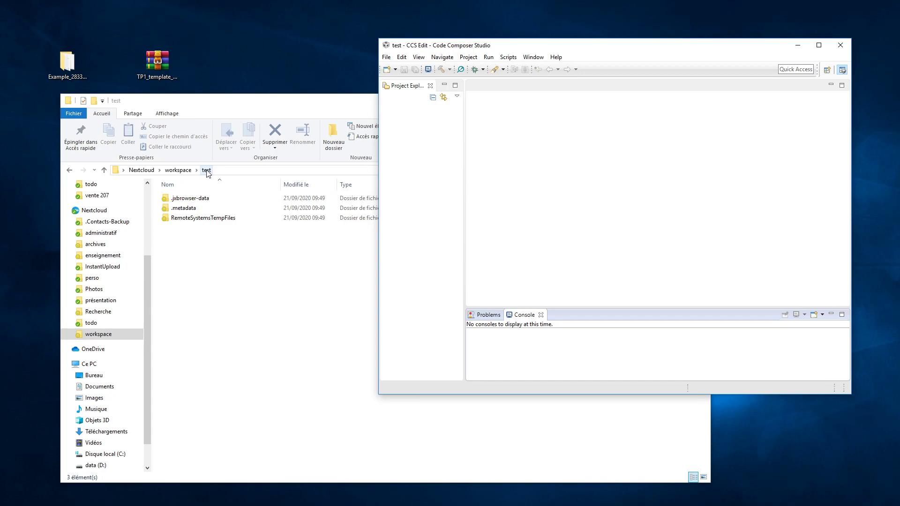
pyautogui.moveTo(601, 49); pyautogui.dragTo(499, 43)
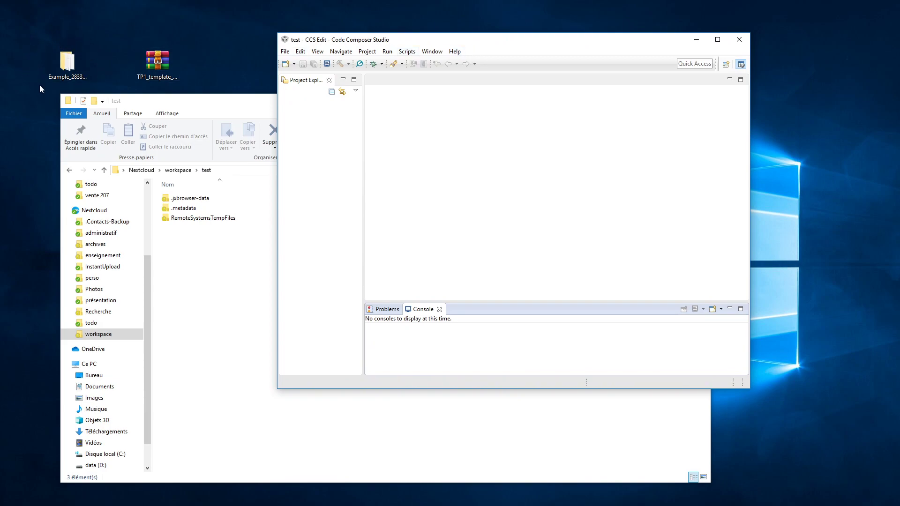
pyautogui.click(68, 71)
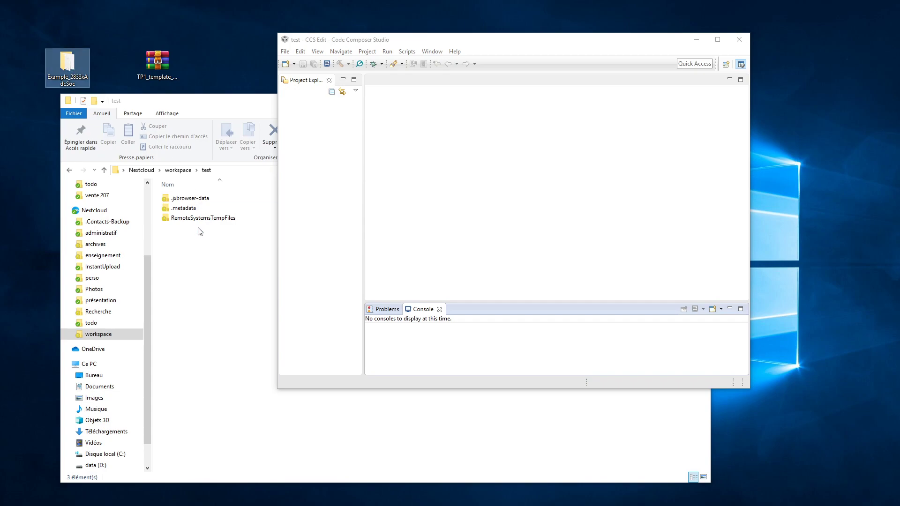
pyautogui.click(196, 258)
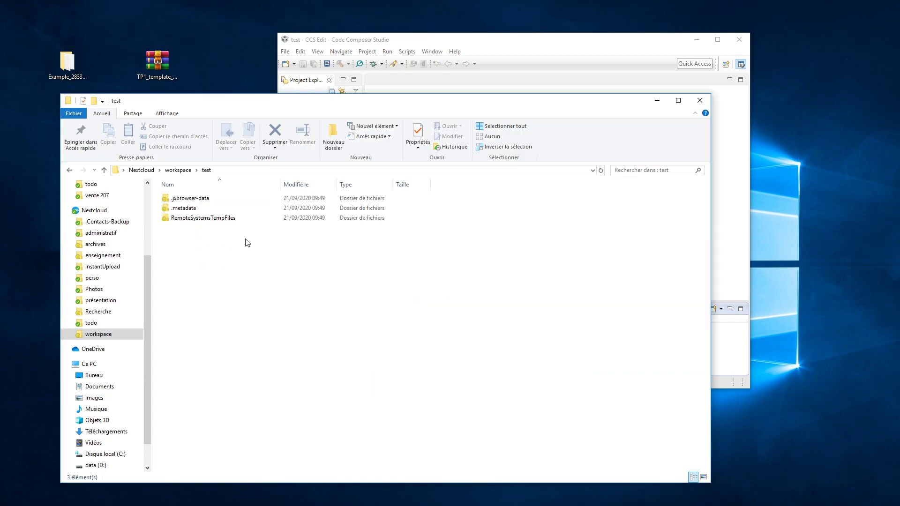
pyautogui.click(480, 44)
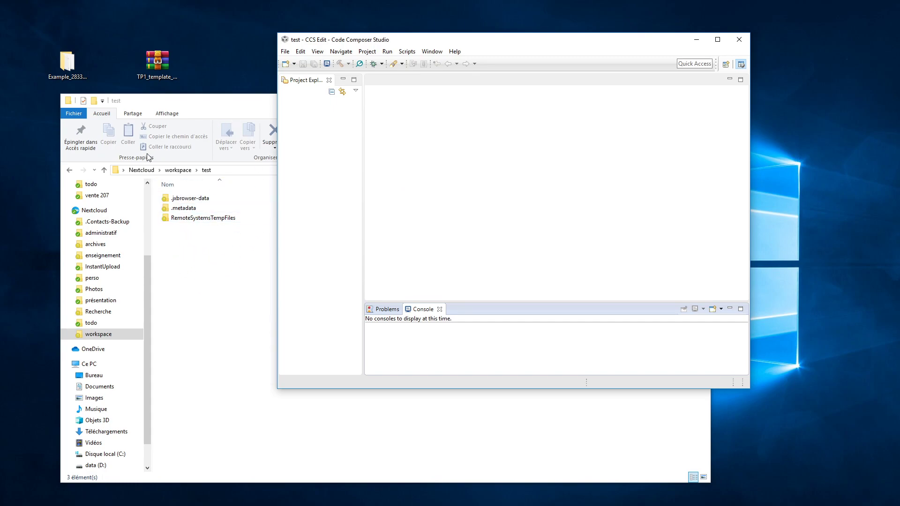
# Maximize the IDE and import the Example_2833xAdcSoc CCS project from the Desktop directory, copying it into the workspace.
pyautogui.click(718, 40)
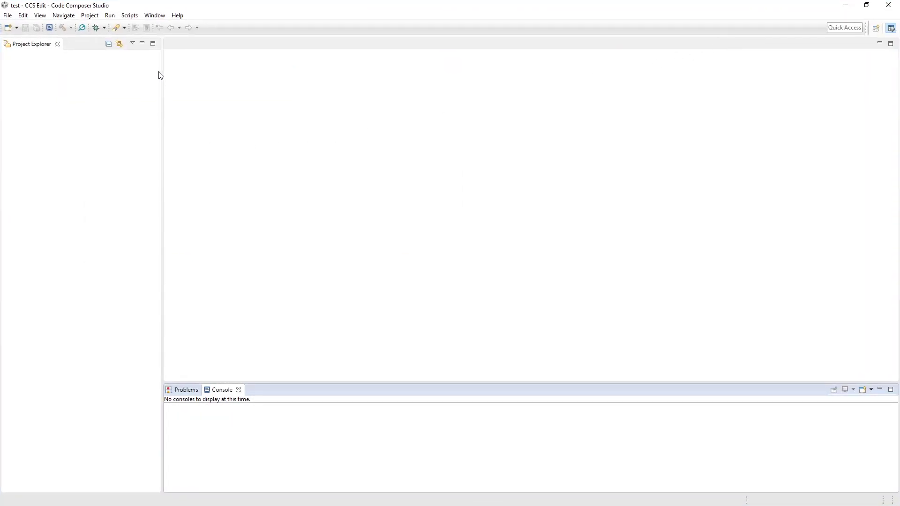
pyautogui.click(92, 18)
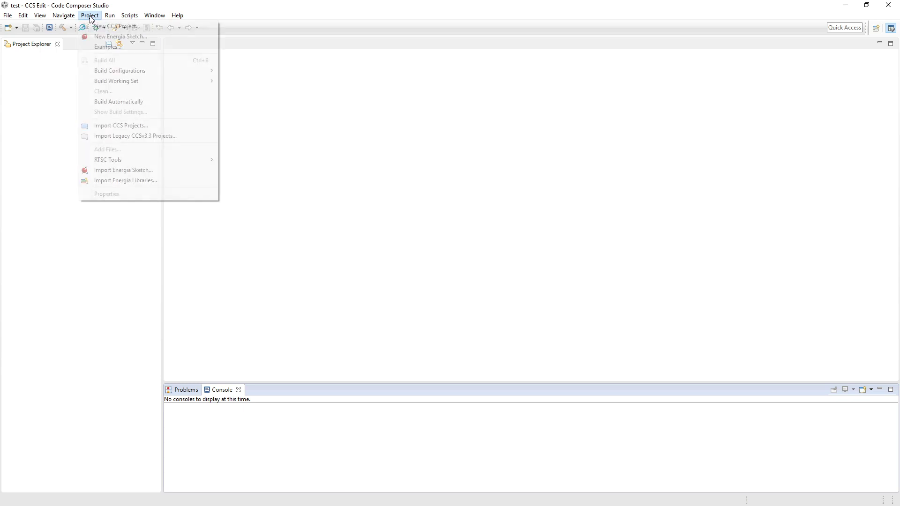
pyautogui.click(123, 126)
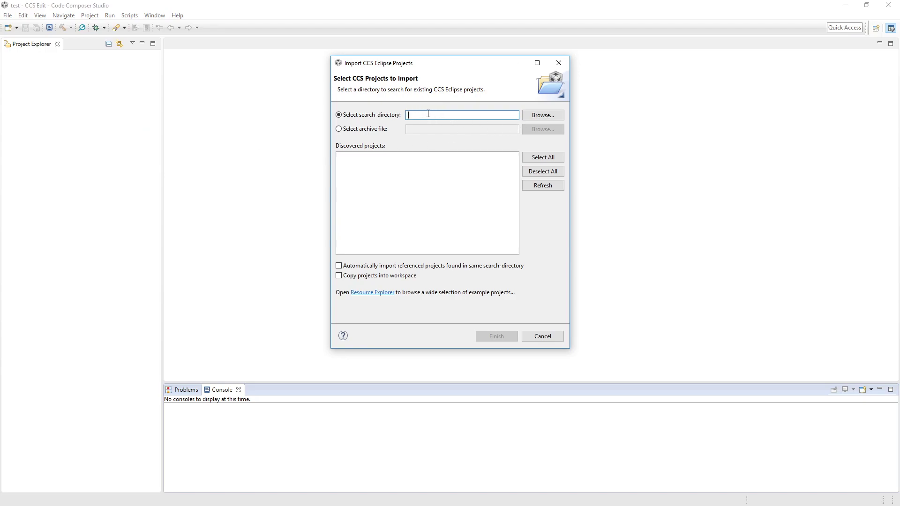
pyautogui.click(533, 119)
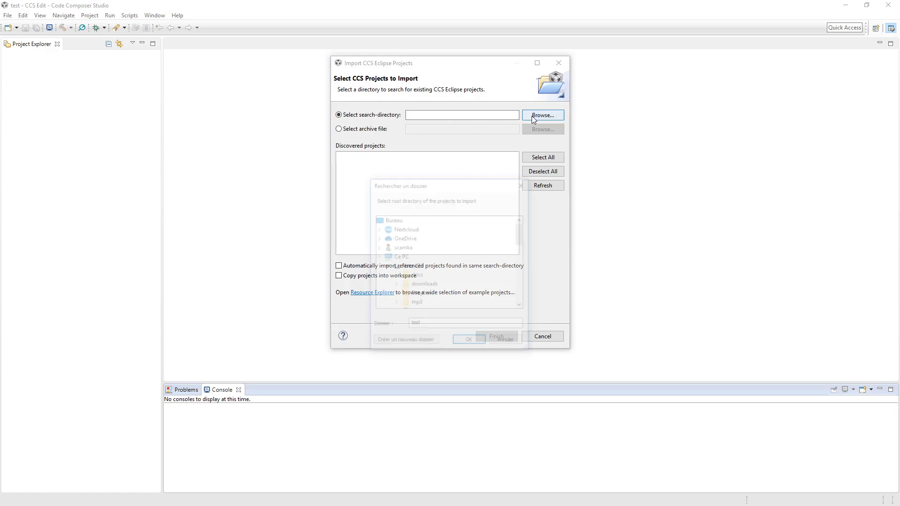
pyautogui.click(470, 342)
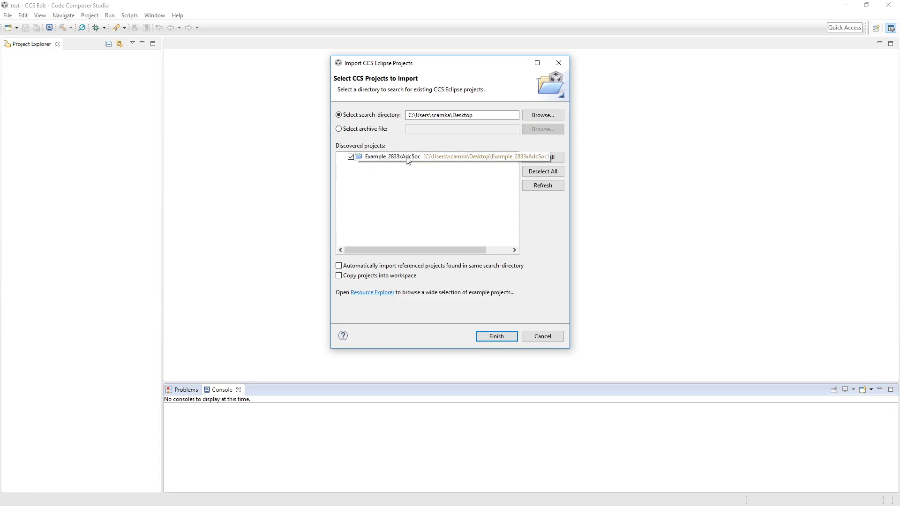
pyautogui.click(342, 277)
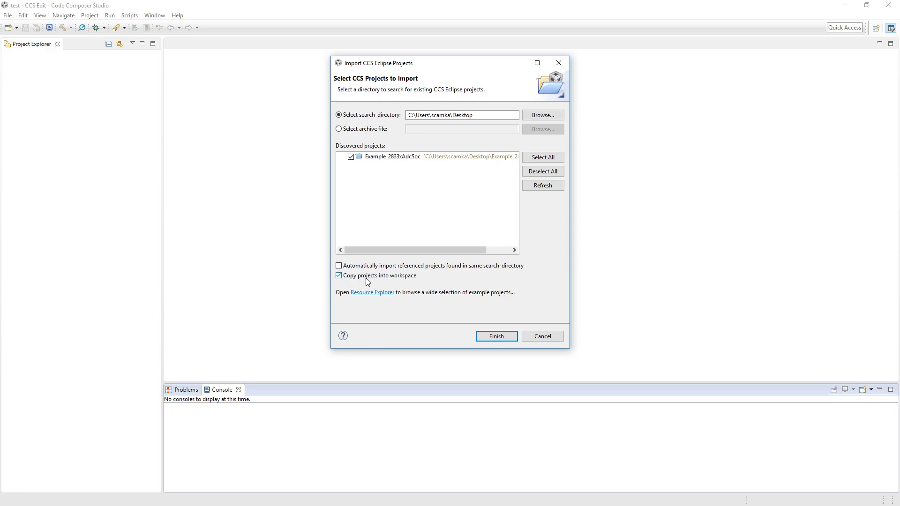
pyautogui.click(493, 337)
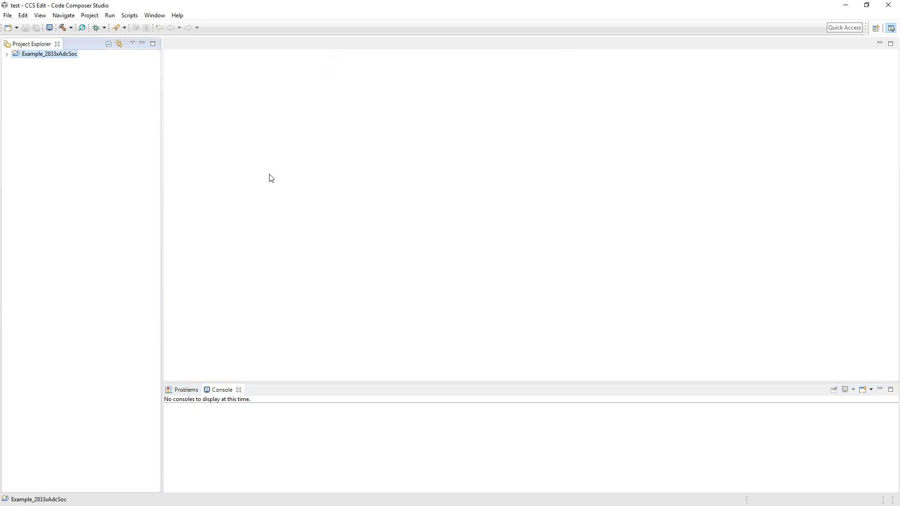
# Expand the imported project and check the files of its Example_2833xAdcSoc copy in the test workspace folder.
pyautogui.click(7, 54)
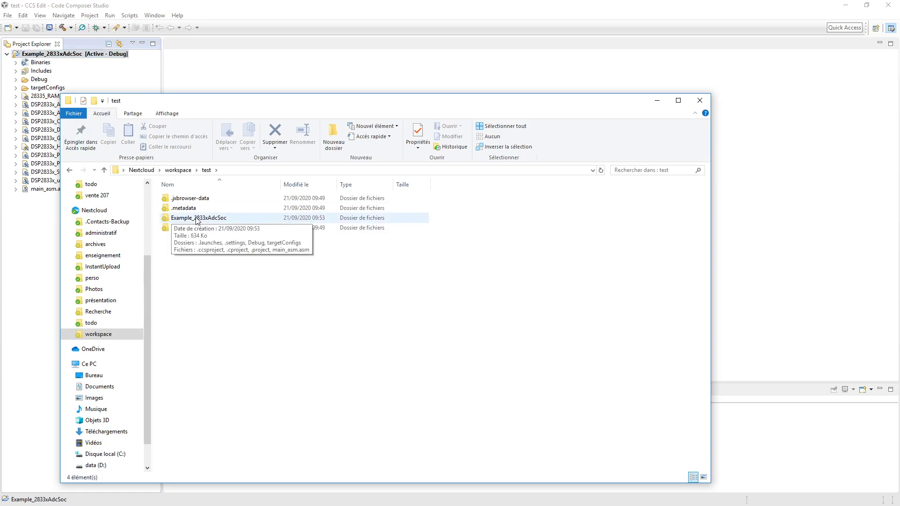
pyautogui.doubleClick(213, 219)
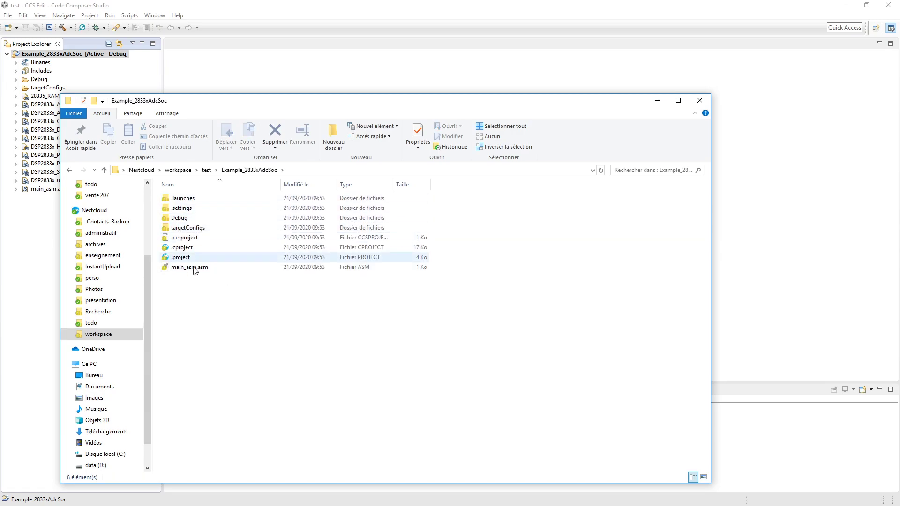
# Compare the files in the Example_2833xAdcSoc folder of the test workspace with the project tree, and put the file window away.
pyautogui.hotkey('alt', 'Left')
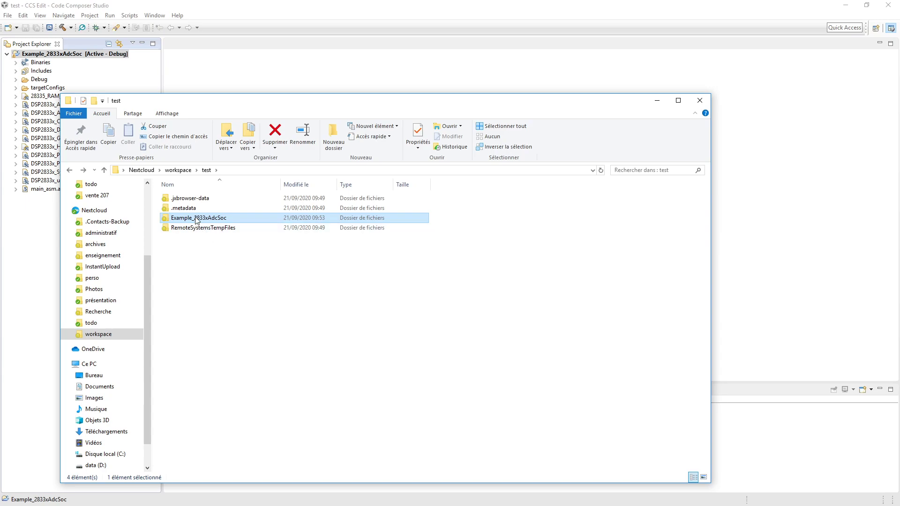
pyautogui.moveTo(237, 106); pyautogui.dragTo(285, 94)
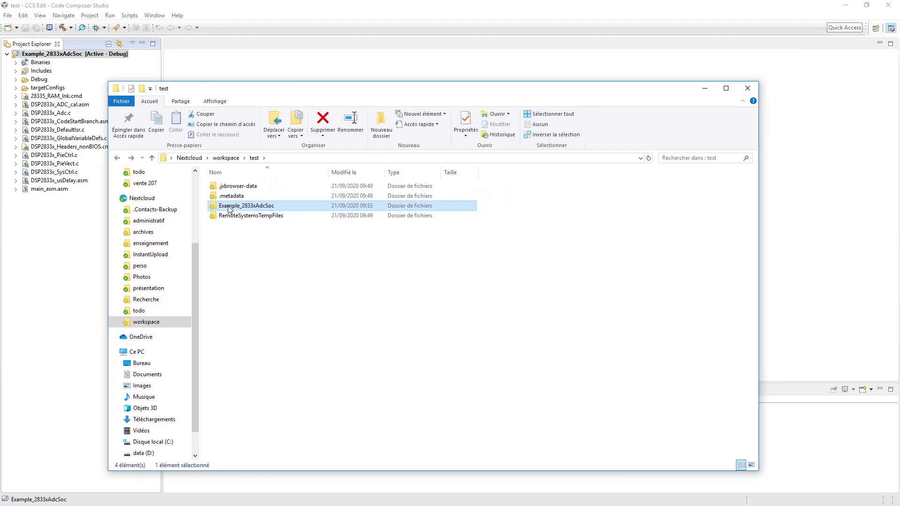
pyautogui.doubleClick(266, 207)
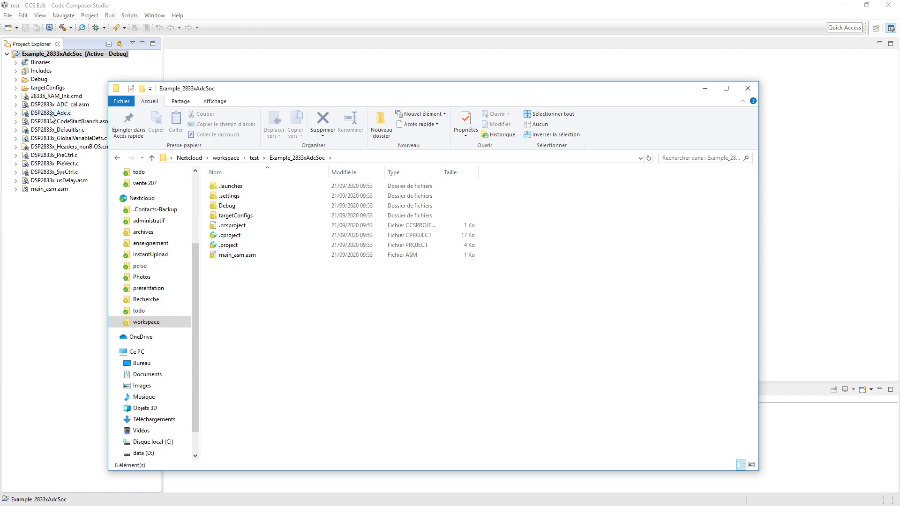
pyautogui.hotkey('alt', 'Left')
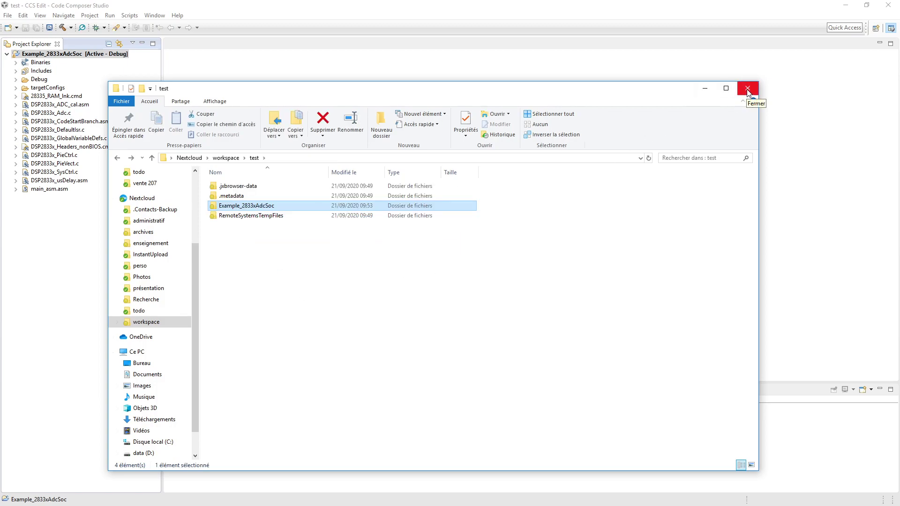
pyautogui.click(705, 90)
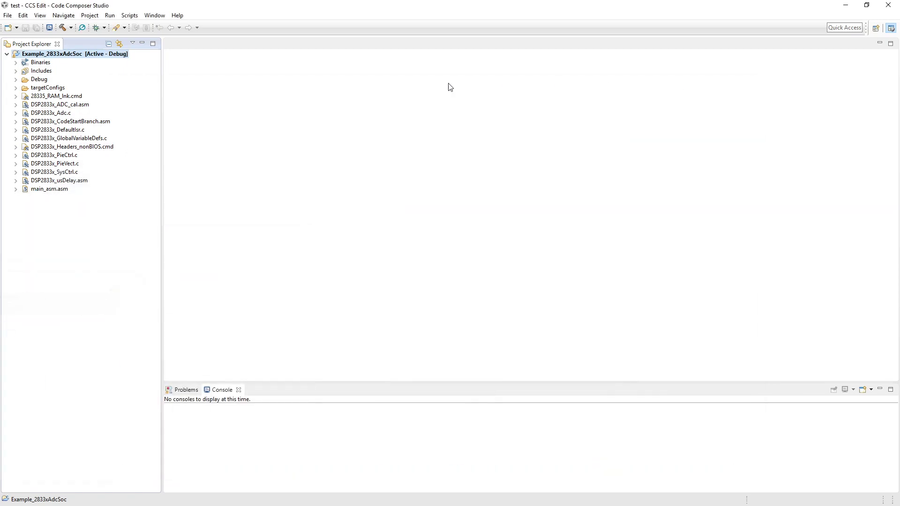
# Rename the Example_2833xAdcSoc project to exemple.
pyautogui.rightClick(64, 55)
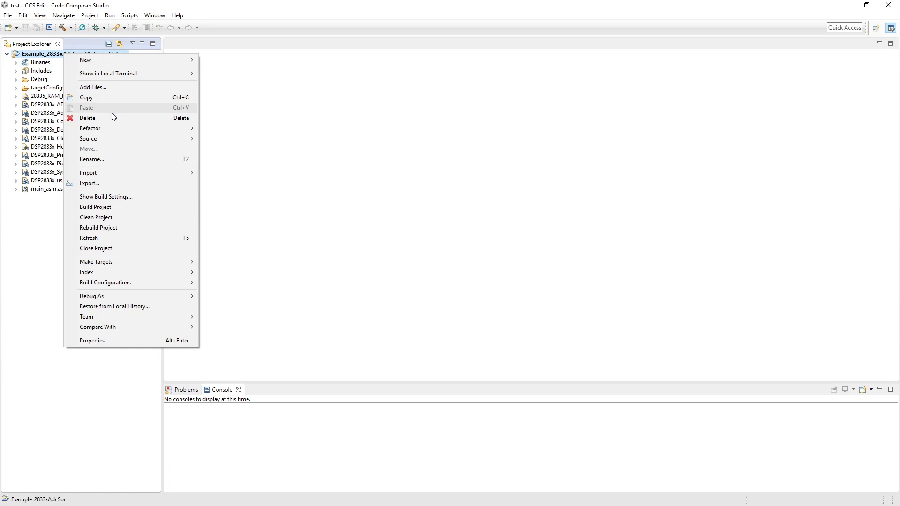
pyautogui.click(108, 159)
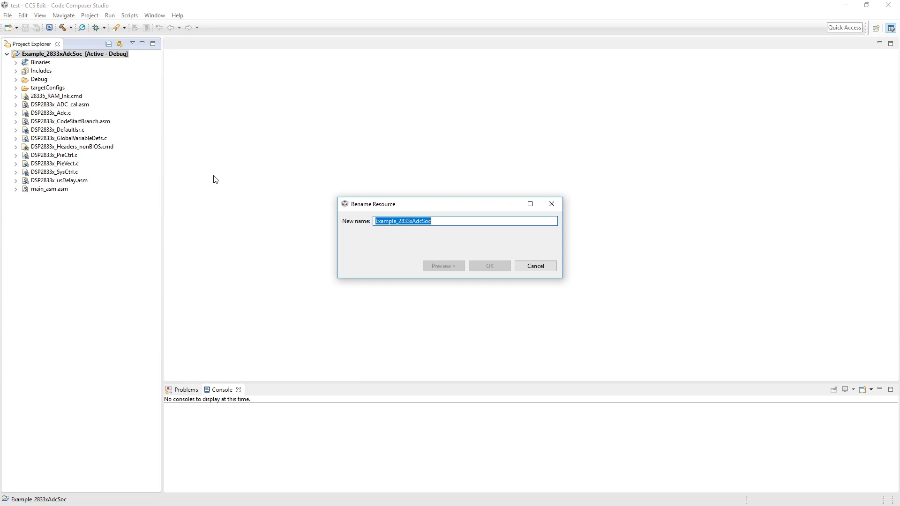
pyautogui.write('exempl')
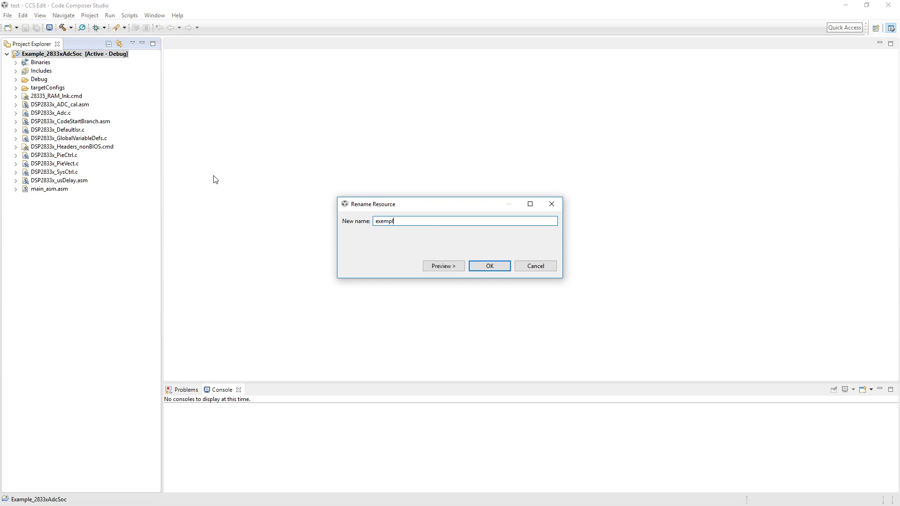
pyautogui.write('e')
pyautogui.press('Return')
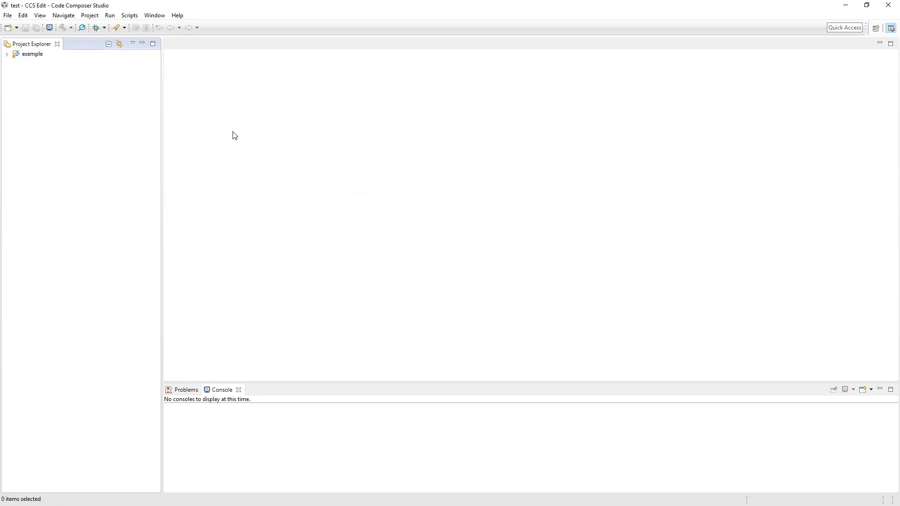
# Expand the exemple project and open main_asm.asm to examine its assembly code.
pyautogui.click(6, 55)
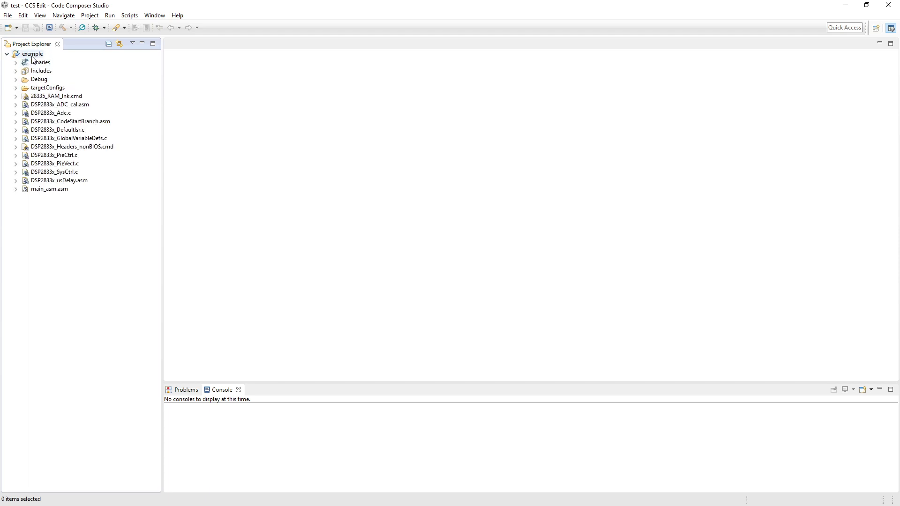
pyautogui.doubleClick(50, 190)
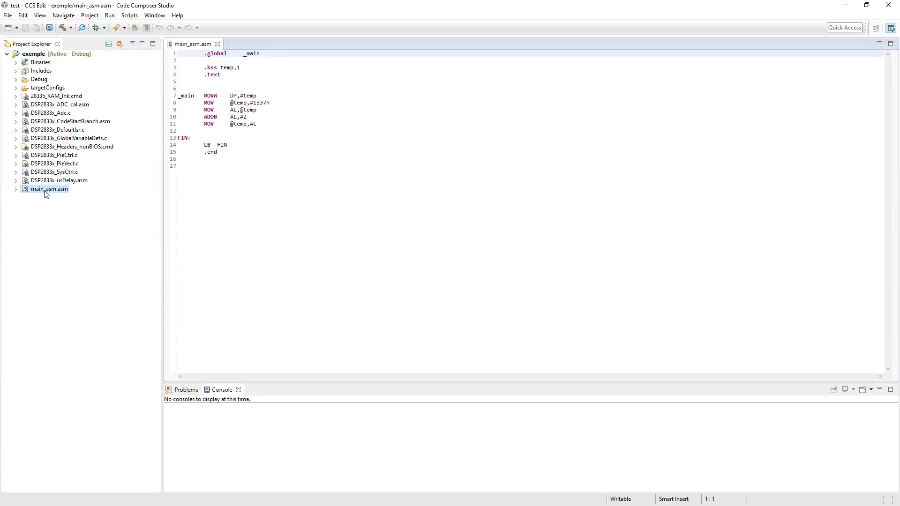
pyautogui.moveTo(265, 175); pyautogui.dragTo(178, 59)
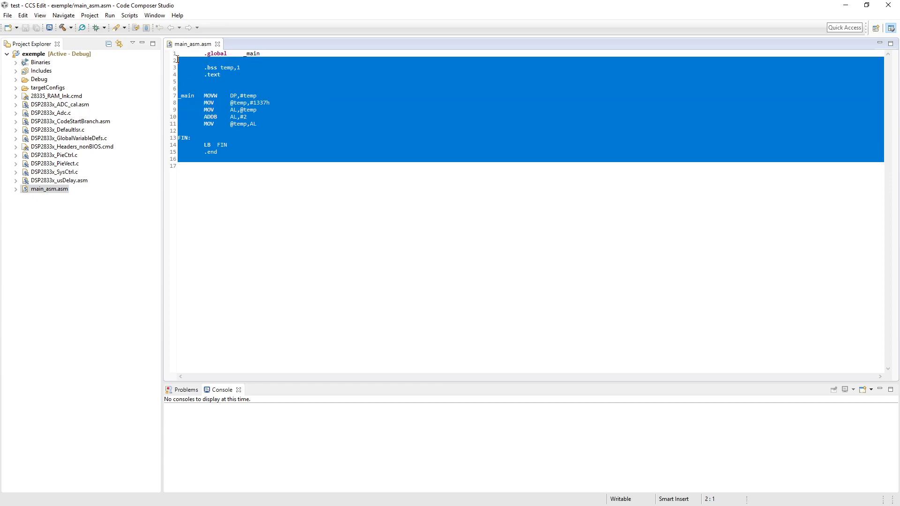
pyautogui.click(292, 196)
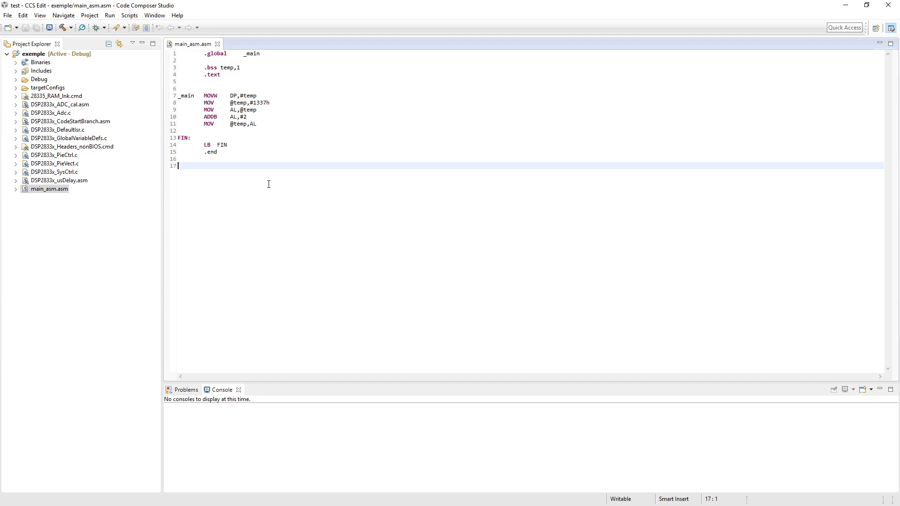
# Switch the IDE to the workspace D:\nextcloud\workspace\DSPIF40.
pyautogui.click(10, 18)
pyautogui.moveTo(128, 187)
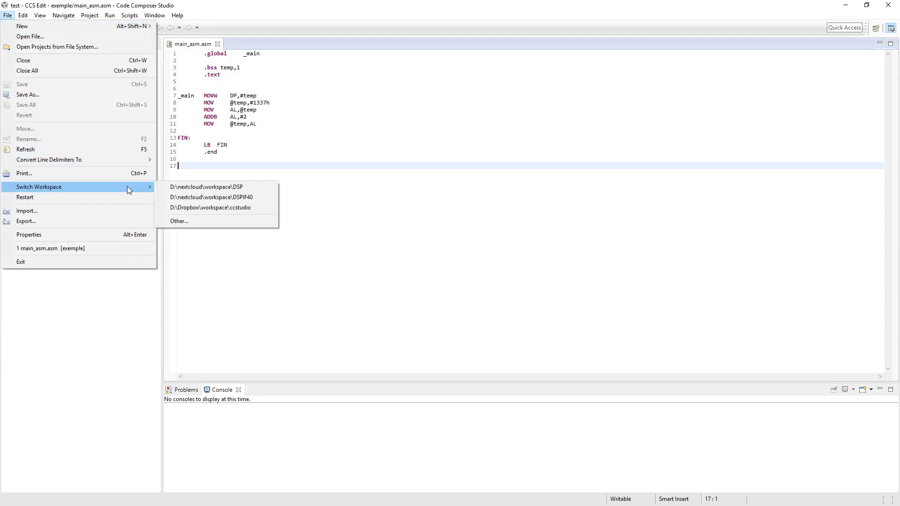
pyautogui.click(200, 198)
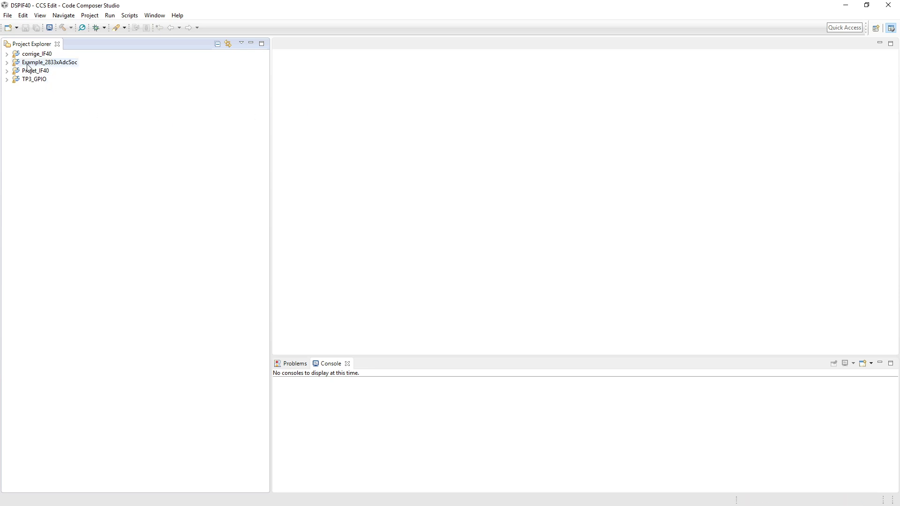
# Expand the TP3_GPIO project to examine its files, and collapse it again.
pyautogui.click(31, 82)
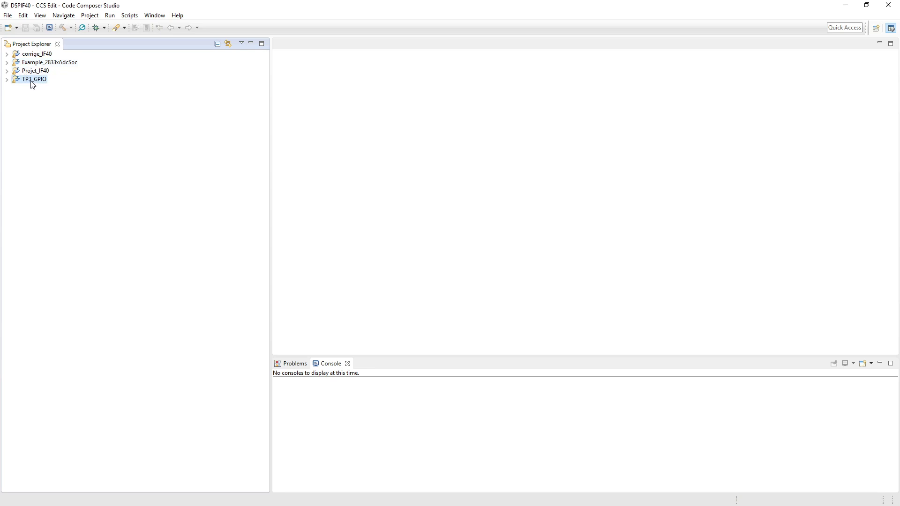
pyautogui.doubleClick(33, 80)
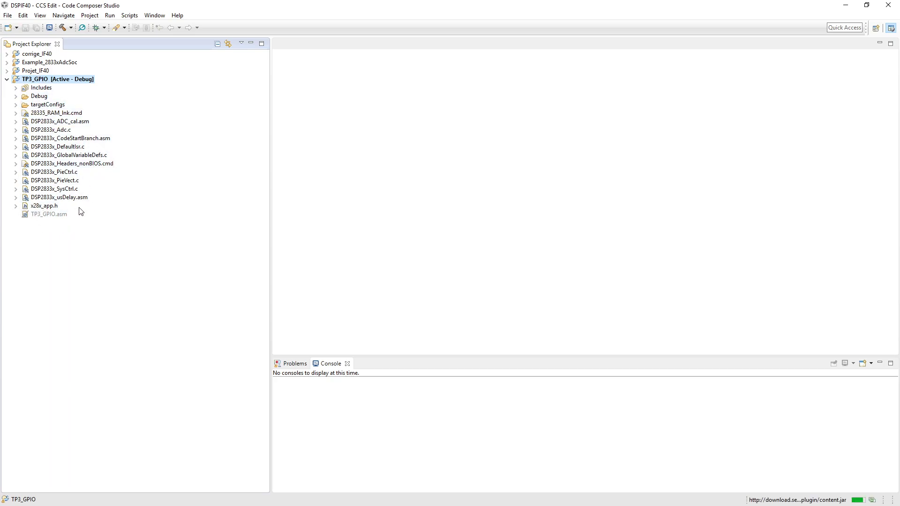
pyautogui.click(7, 80)
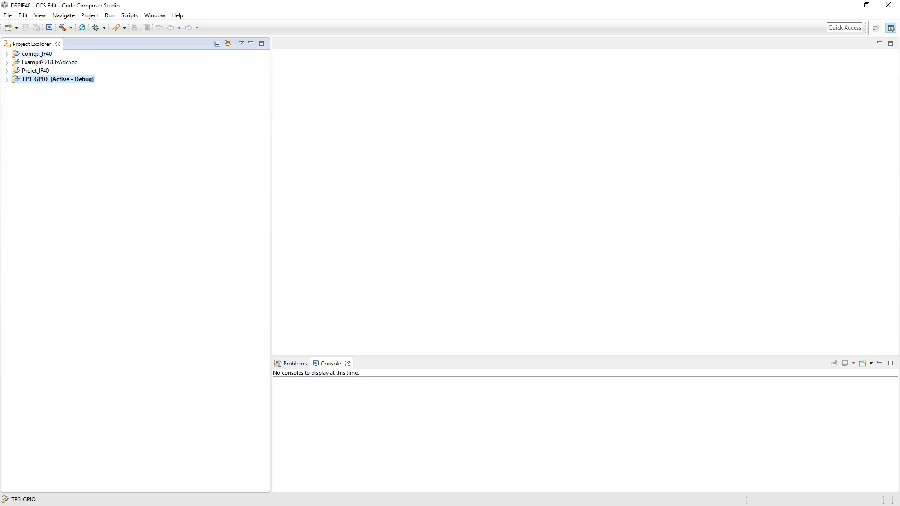